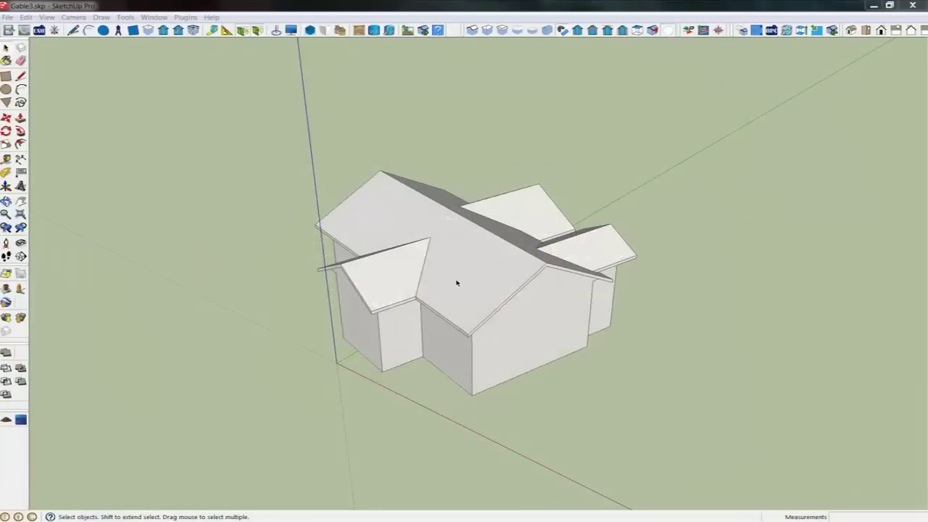
- Open the house group for editing and orbit to face the front gables
{"action": "left_click", "coordinate": [457, 283]}
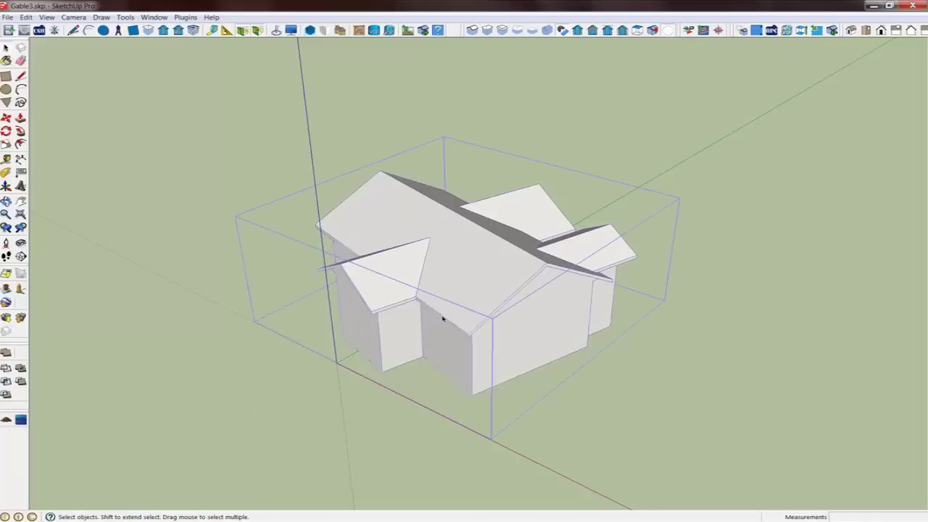
{"action": "double_click", "coordinate": [458, 292]}
{"action": "middle_click_drag", "start_coordinate": [457, 292], "coordinate": [551, 346]}
{"action": "scroll", "coordinate": [523, 271], "scroll_direction": "up", "scroll_amount": 2}
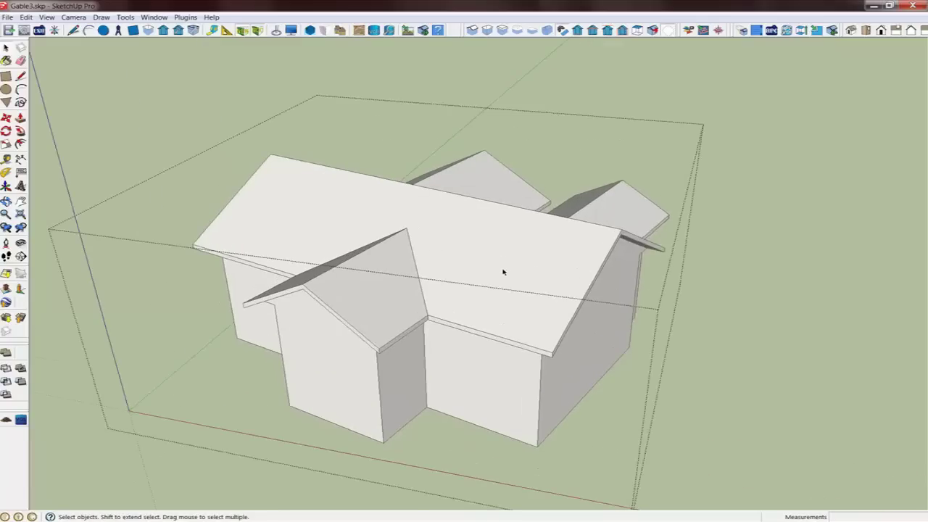
- Show the house's Ridge, Roof, Facia, Eave and Wall attribute labels via GeoSketch, then clear them
{"action": "triple_click", "coordinate": [503, 269]}
{"action": "right_click", "coordinate": [502, 266]}
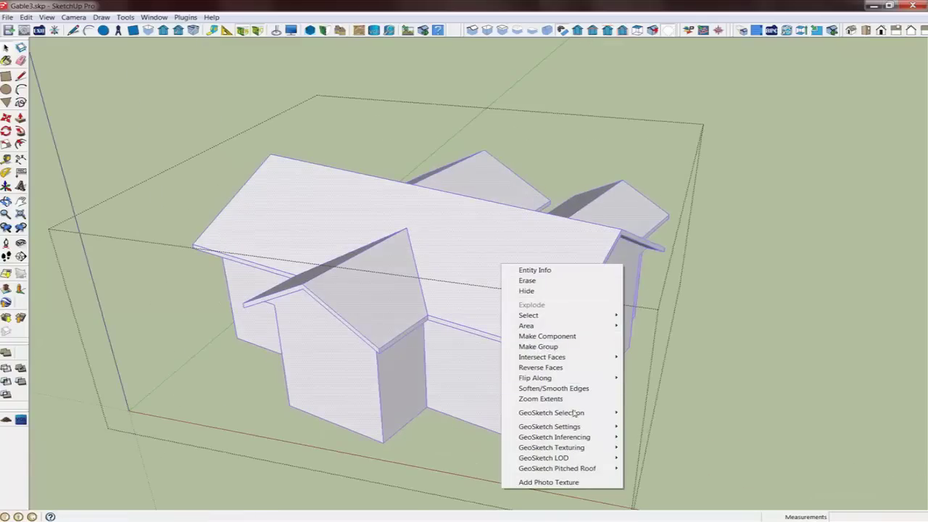
{"action": "mouse_move", "coordinate": [576, 414]}
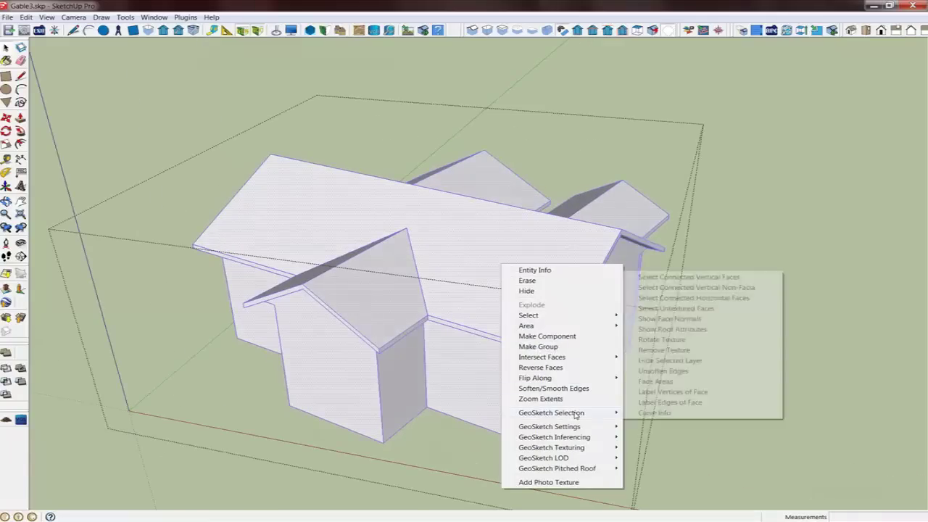
{"action": "left_click", "coordinate": [672, 329]}
{"action": "middle_click_drag", "start_coordinate": [436, 377], "coordinate": [479, 347]}
{"action": "scroll", "coordinate": [386, 345], "scroll_direction": "up", "scroll_amount": 4}
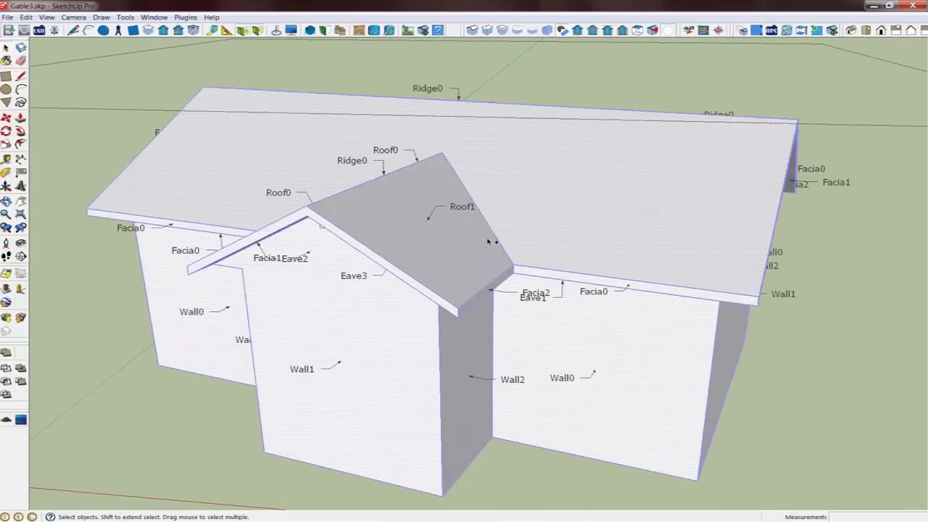
{"action": "key", "text": "ctrl+z"}
- Pull the main roof ridge upward with GeoSketch's pitched PushPull to steepen the roof and dormers
{"action": "scroll", "coordinate": [588, 321], "scroll_direction": "down", "scroll_amount": 3}
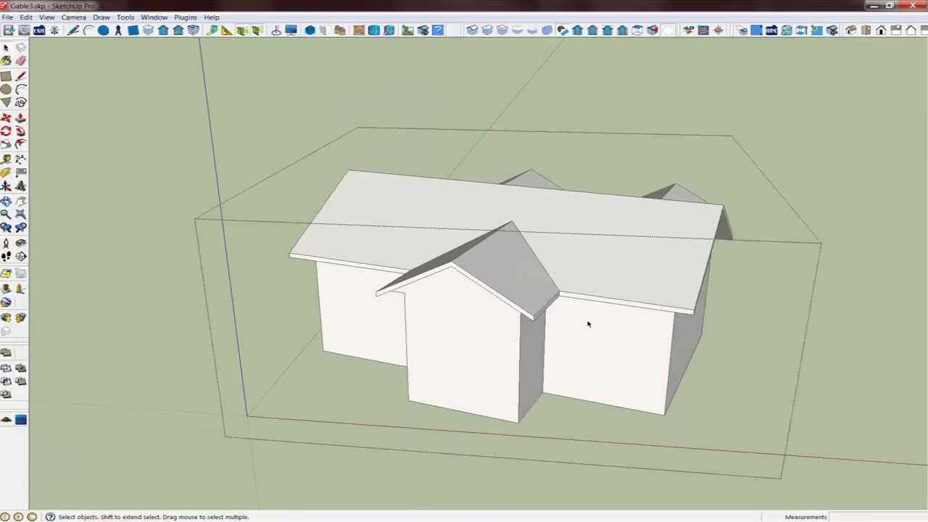
{"action": "middle_click_drag", "start_coordinate": [673, 316], "coordinate": [504, 374]}
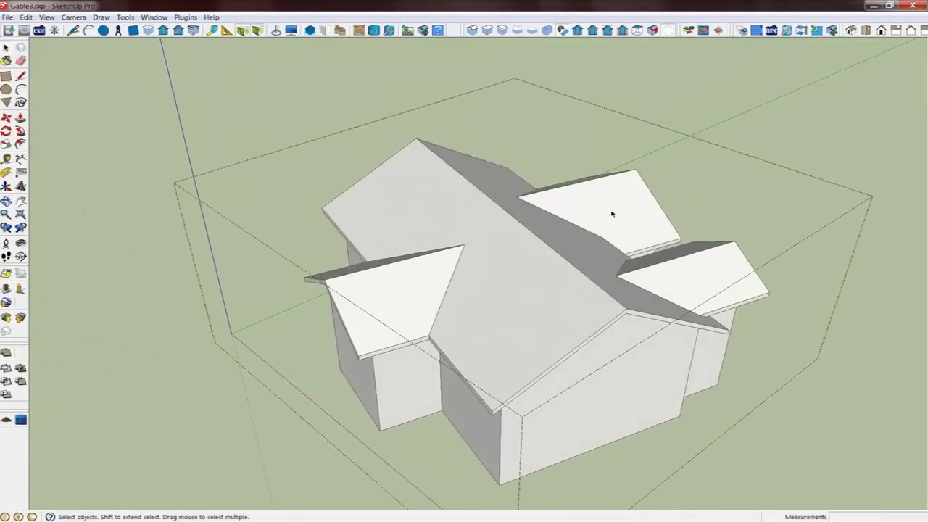
{"action": "left_click", "coordinate": [653, 30]}
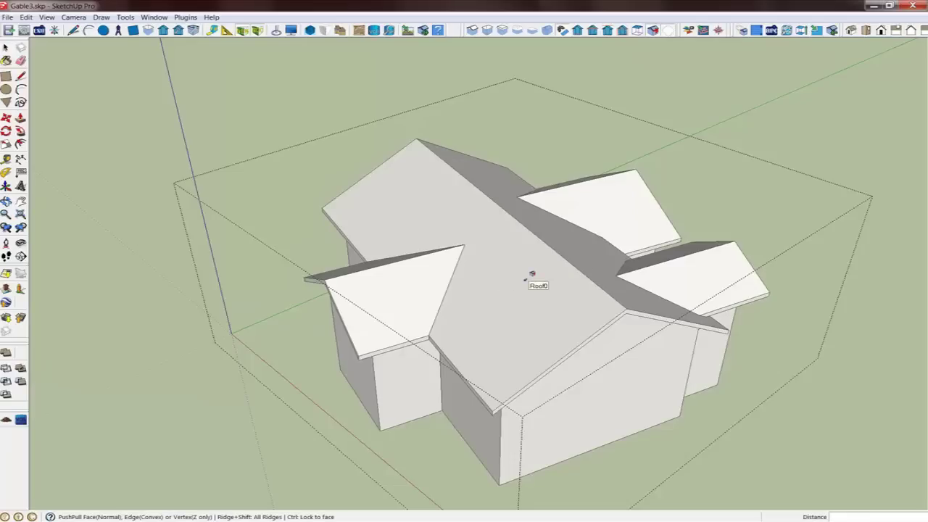
{"action": "left_click", "coordinate": [533, 274]}
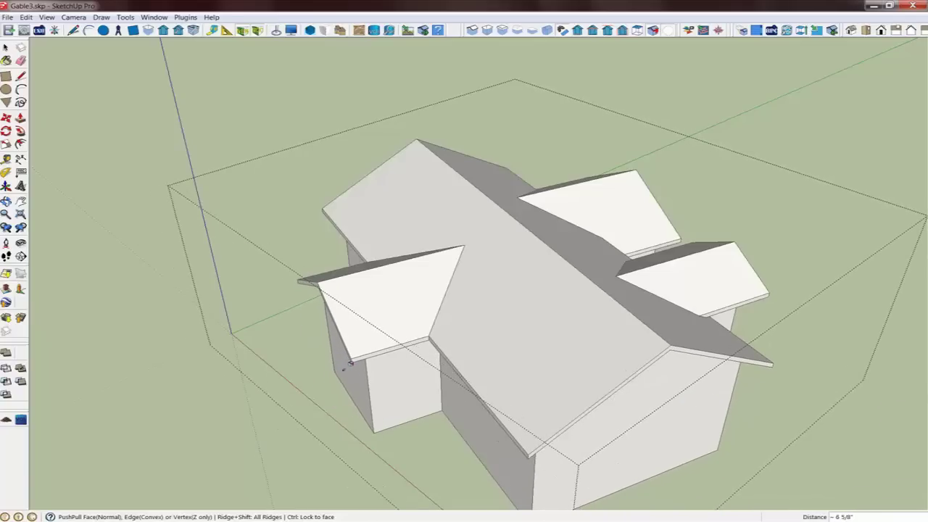
{"action": "middle_click_drag", "start_coordinate": [576, 403], "coordinate": [447, 398]}
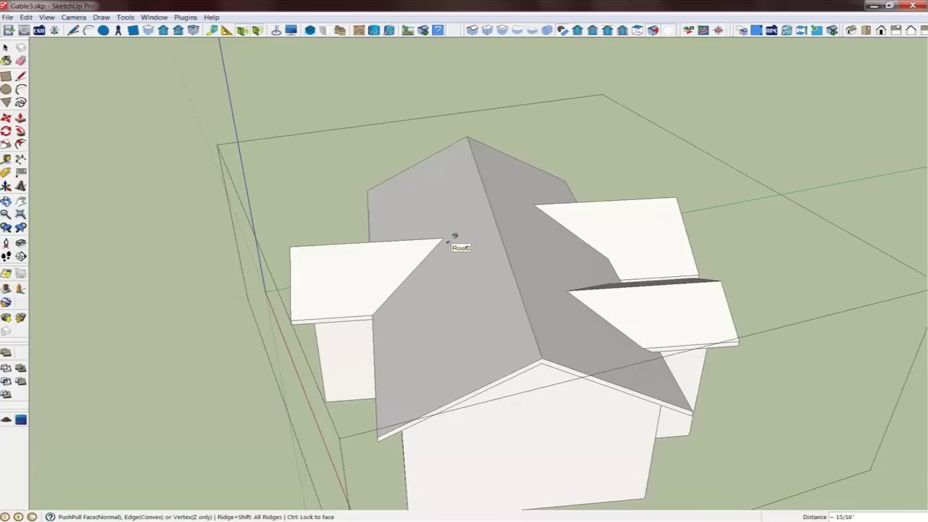
{"action": "middle_click_drag", "start_coordinate": [472, 377], "coordinate": [613, 379]}
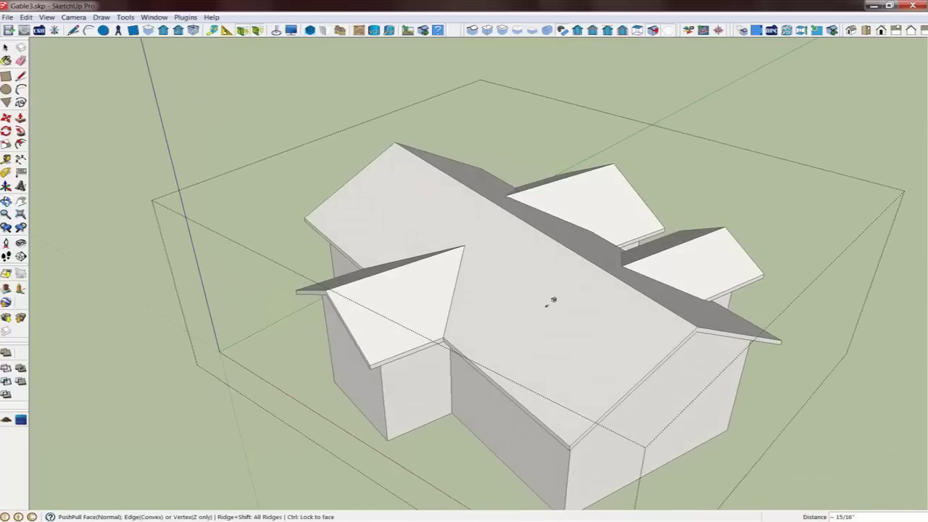
{"action": "middle_click_drag", "start_coordinate": [552, 301], "coordinate": [504, 309]}
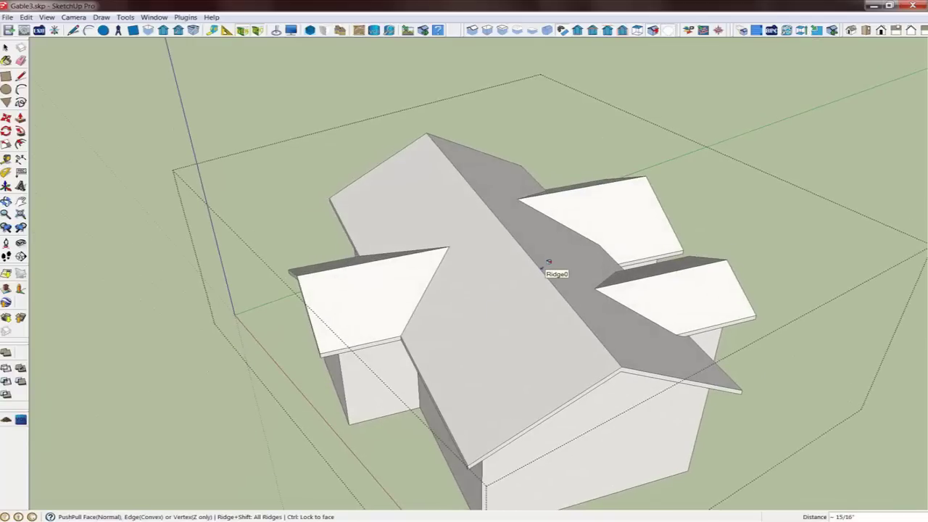
{"action": "mouse_move", "coordinate": [548, 261]}
{"action": "left_mouse_down"}
{"action": "mouse_move", "coordinate": [545, 242]}
{"action": "mouse_move", "coordinate": [544, 253]}
{"action": "left_mouse_up"}
{"action": "scroll", "coordinate": [370, 232], "scroll_direction": "down", "scroll_amount": 5}
- Close the house group and draw a new three-point gable building beside it
{"action": "key", "text": "space"}
{"action": "left_click", "coordinate": [540, 181]}
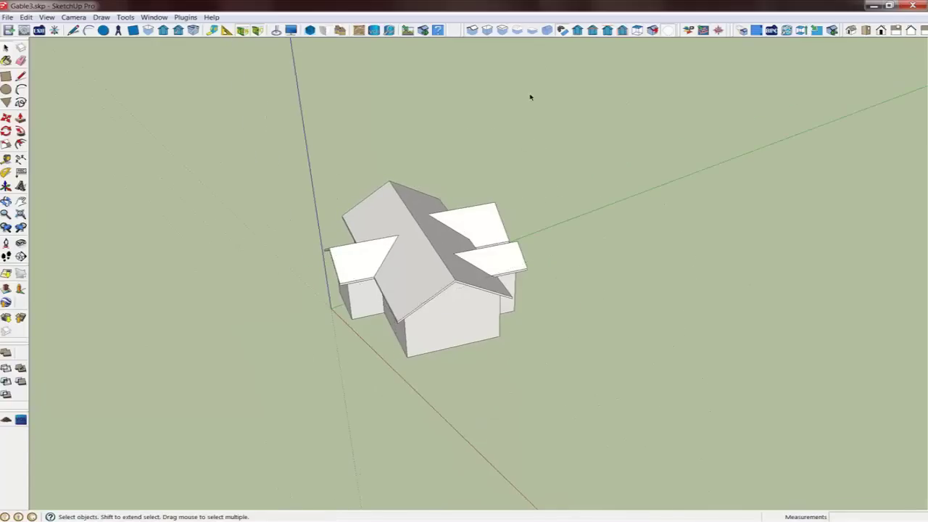
{"action": "left_click", "coordinate": [472, 30]}
{"action": "left_click", "coordinate": [589, 221]}
{"action": "left_click", "coordinate": [658, 328]}
{"action": "left_click", "coordinate": [758, 291]}
{"action": "middle_click_drag", "start_coordinate": [728, 389], "coordinate": [700, 217]}
- Dismiss the edit-group warning and open the new gable building for editing
{"action": "left_click", "coordinate": [653, 30]}
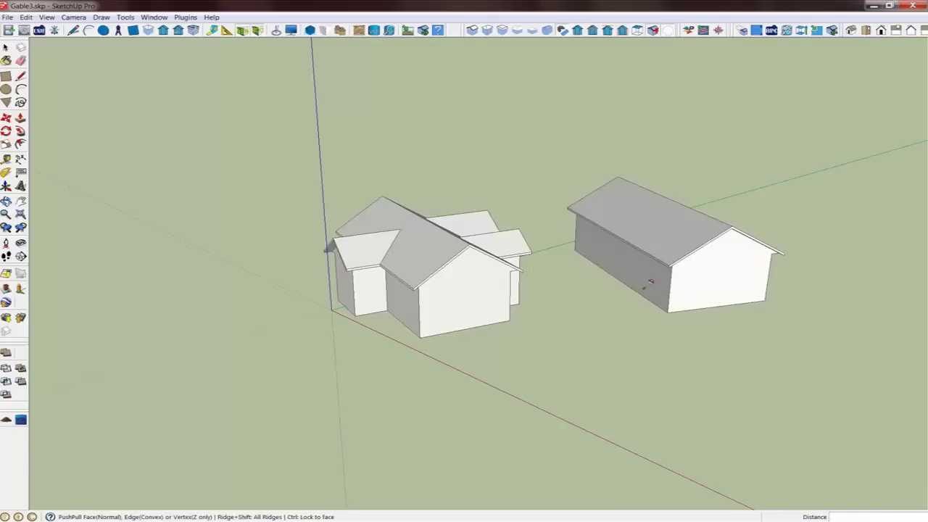
{"action": "left_click", "coordinate": [650, 270]}
{"action": "left_click", "coordinate": [545, 290]}
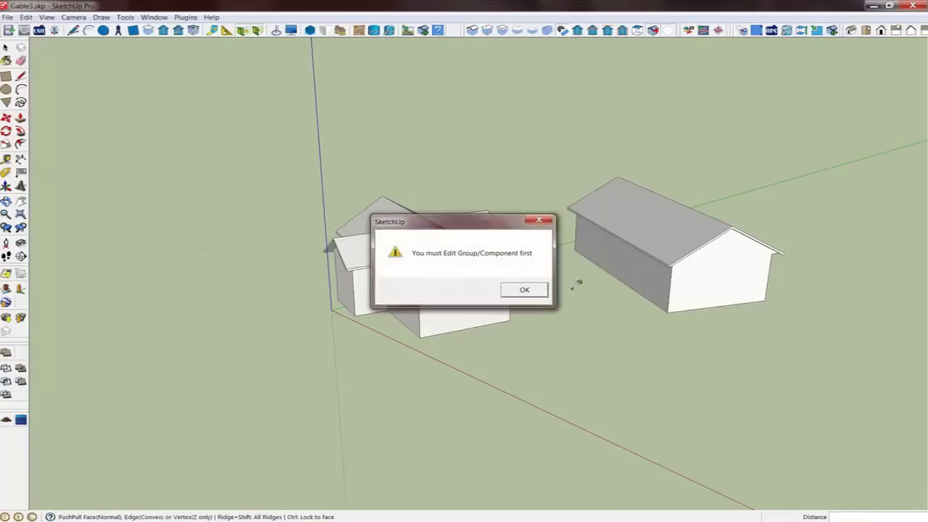
{"action": "key", "text": "space"}
{"action": "double_click", "coordinate": [638, 269]}
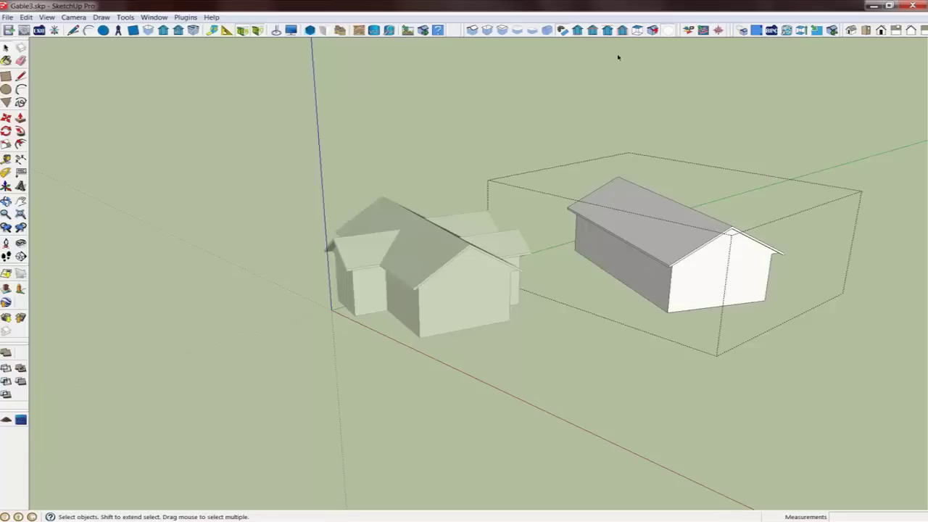
- Lengthen the new building by pulling its side face and gable-end wall outward
{"action": "left_click", "coordinate": [653, 30]}
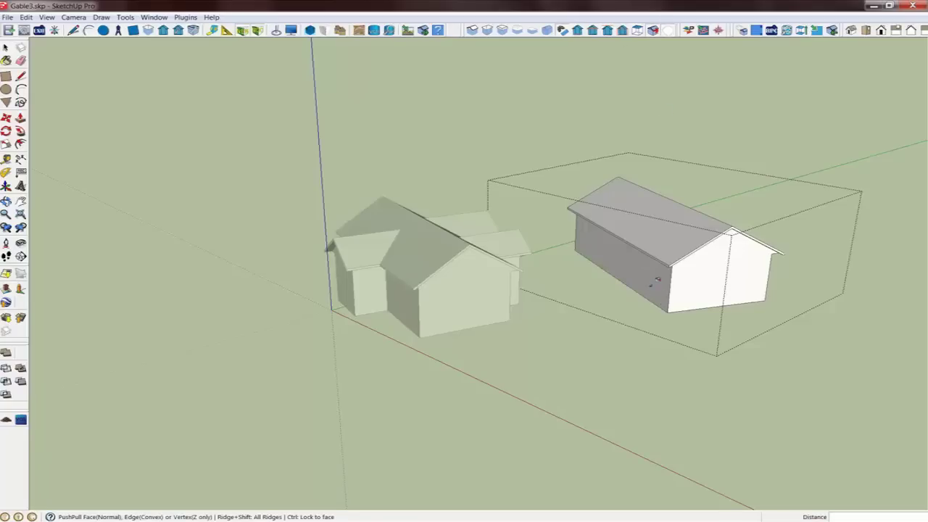
{"action": "left_click_drag", "start_coordinate": [656, 281], "coordinate": [632, 279]}
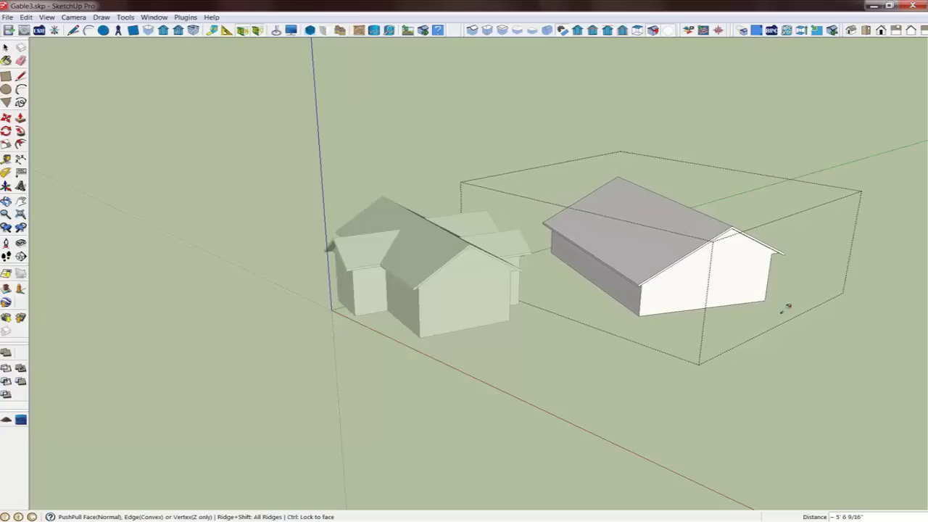
{"action": "middle_click_drag", "start_coordinate": [788, 307], "coordinate": [753, 312]}
{"action": "middle_click_drag", "start_coordinate": [674, 304], "coordinate": [649, 297]}
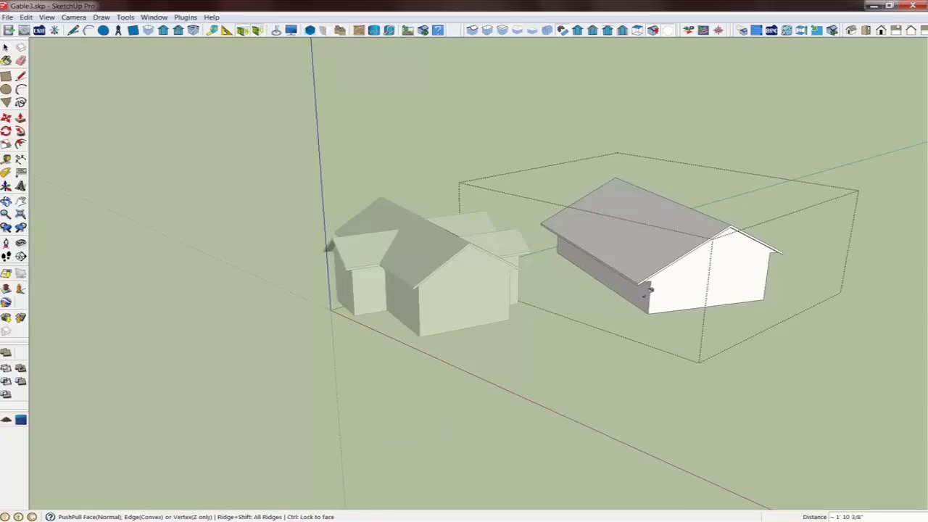
{"action": "middle_click_drag", "start_coordinate": [780, 355], "coordinate": [628, 302]}
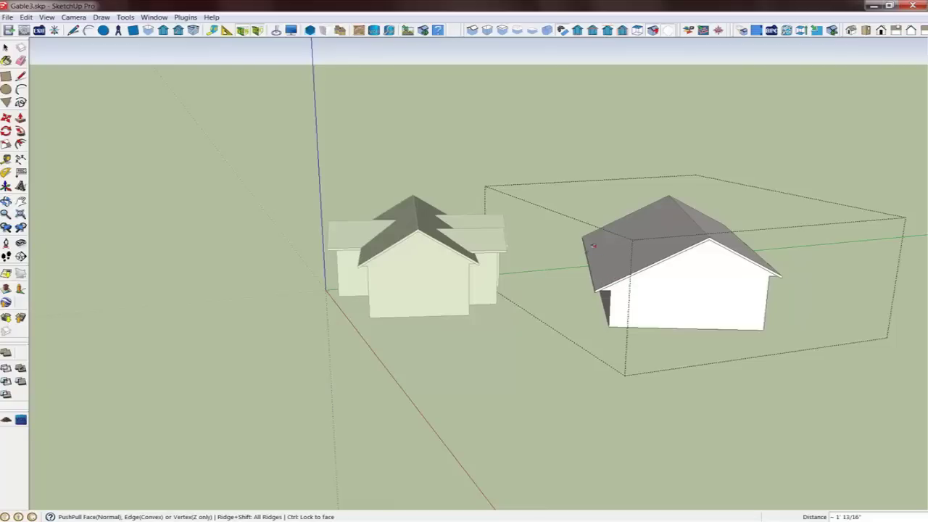
{"action": "middle_click_drag", "start_coordinate": [813, 353], "coordinate": [666, 324]}
{"action": "middle_click_drag", "start_coordinate": [784, 335], "coordinate": [756, 357]}
{"action": "mouse_move", "coordinate": [684, 336]}
{"action": "left_mouse_down"}
{"action": "mouse_move", "coordinate": [646, 325]}
{"action": "mouse_move", "coordinate": [699, 342]}
{"action": "mouse_move", "coordinate": [636, 325]}
{"action": "mouse_move", "coordinate": [673, 342]}
{"action": "mouse_move", "coordinate": [643, 338]}
{"action": "mouse_move", "coordinate": [679, 348]}
{"action": "mouse_move", "coordinate": [660, 332]}
{"action": "mouse_move", "coordinate": [667, 331]}
{"action": "left_mouse_up"}
- Close the gable building's group and orbit to a higher view of both houses
{"action": "key", "text": "o"}
{"action": "middle_click_drag", "start_coordinate": [570, 342], "coordinate": [783, 363]}
{"action": "middle_click_drag", "start_coordinate": [507, 349], "coordinate": [588, 348]}
{"action": "middle_click_drag", "start_coordinate": [406, 296], "coordinate": [462, 266]}
{"action": "key", "text": "space"}
{"action": "left_click", "coordinate": [630, 234]}
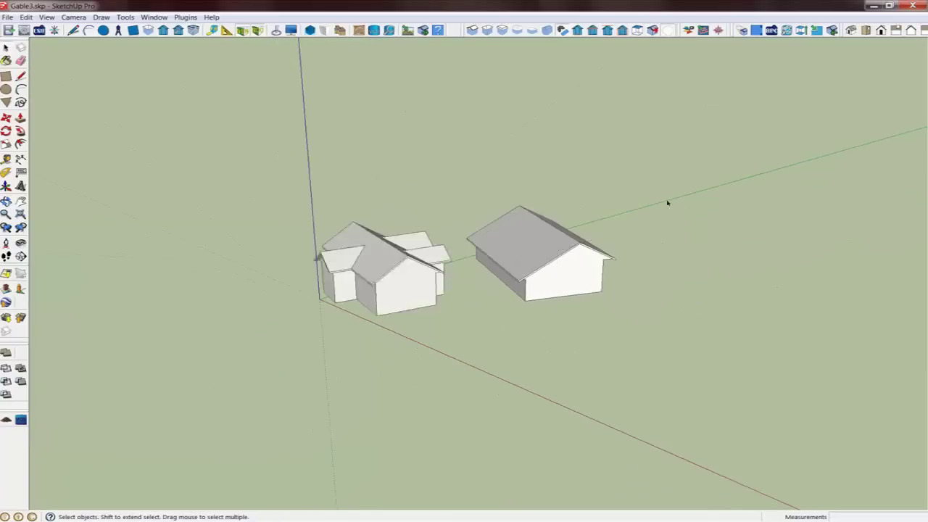
{"action": "scroll", "coordinate": [187, 298], "scroll_direction": "down", "scroll_amount": 2}
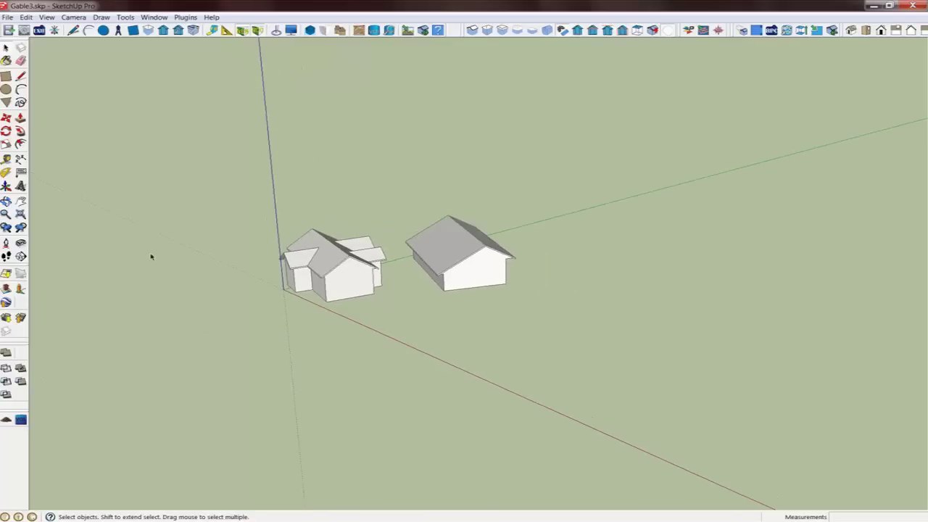
{"action": "middle_click_drag", "start_coordinate": [149, 276], "coordinate": [406, 375]}
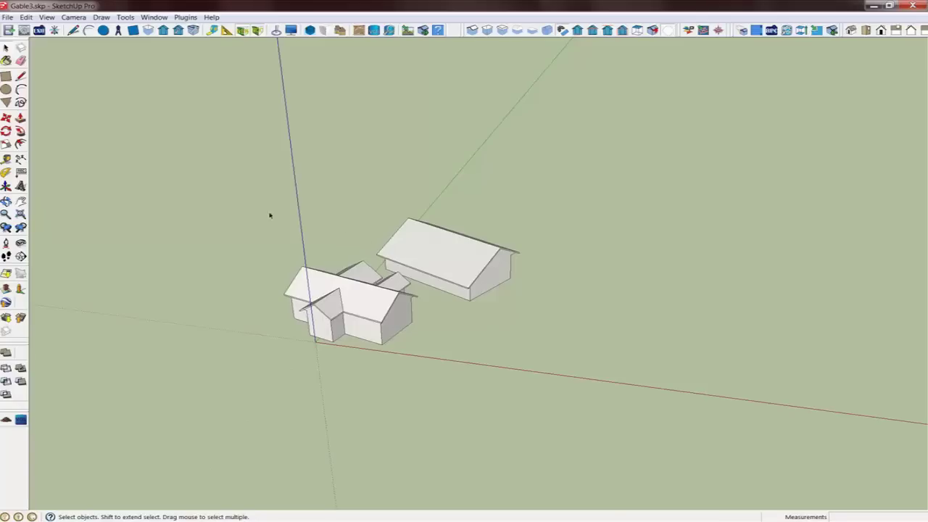
- Draw a six-corner irregular outline right of the houses, closing it into a face
{"action": "left_click", "coordinate": [20, 77]}
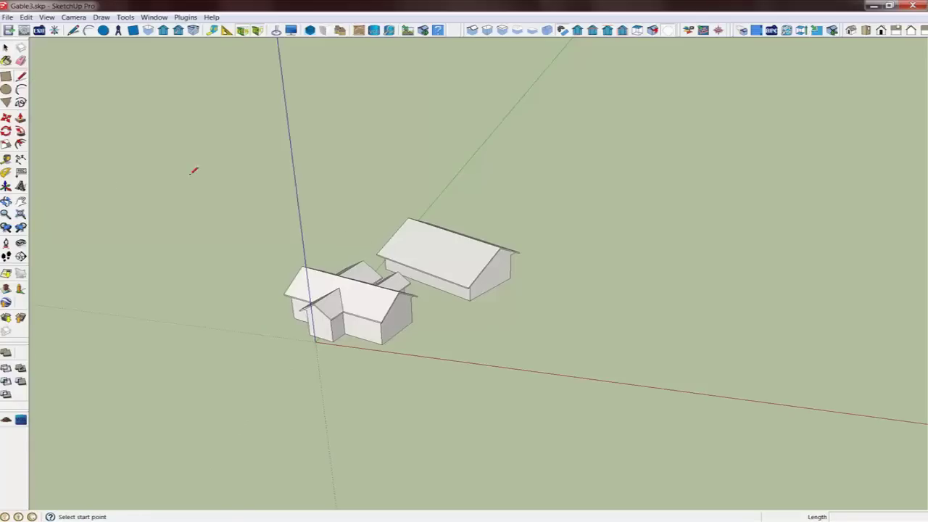
{"action": "left_click", "coordinate": [511, 358]}
{"action": "left_click", "coordinate": [536, 296]}
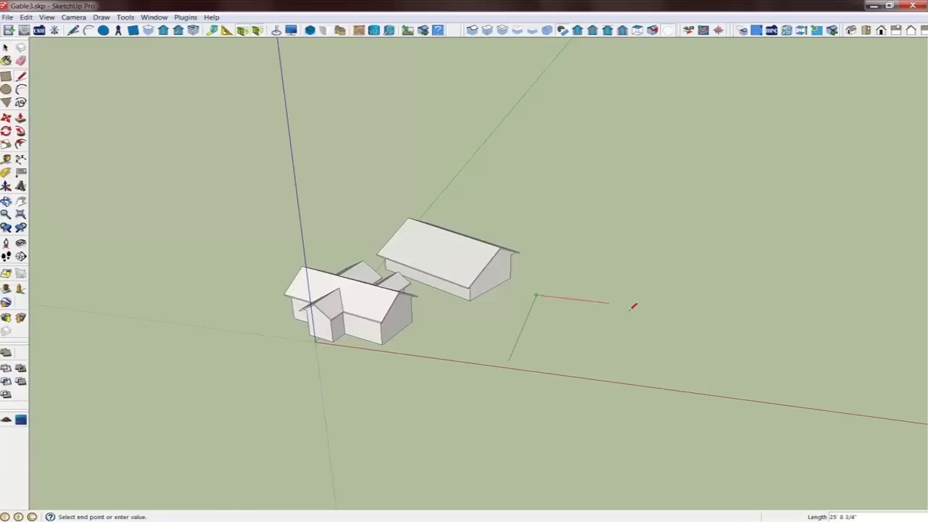
{"action": "left_click", "coordinate": [658, 336]}
{"action": "left_click", "coordinate": [700, 279]}
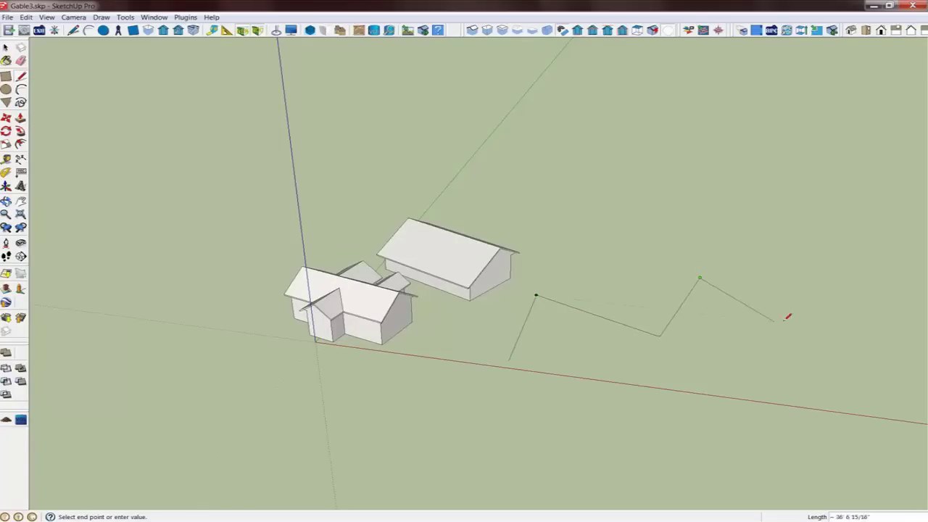
{"action": "left_click", "coordinate": [809, 355]}
{"action": "left_click", "coordinate": [693, 411]}
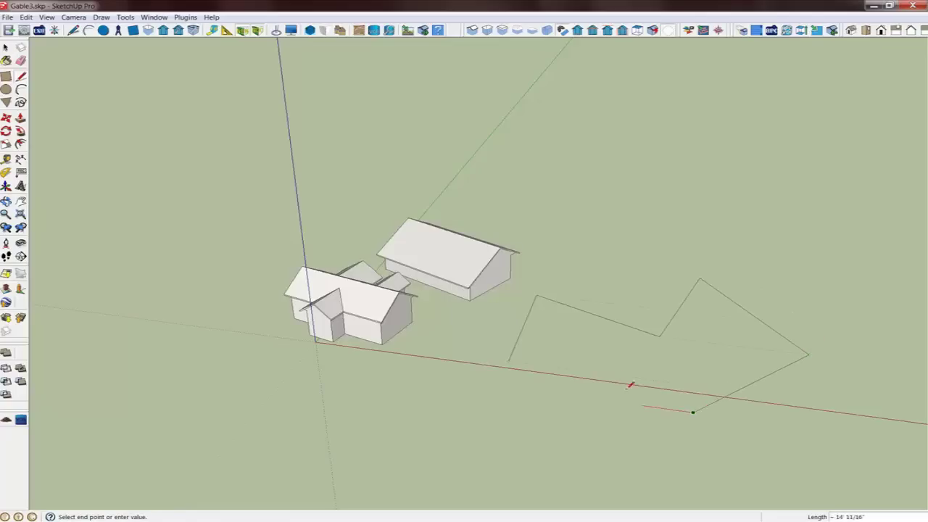
{"action": "left_click", "coordinate": [510, 358]}
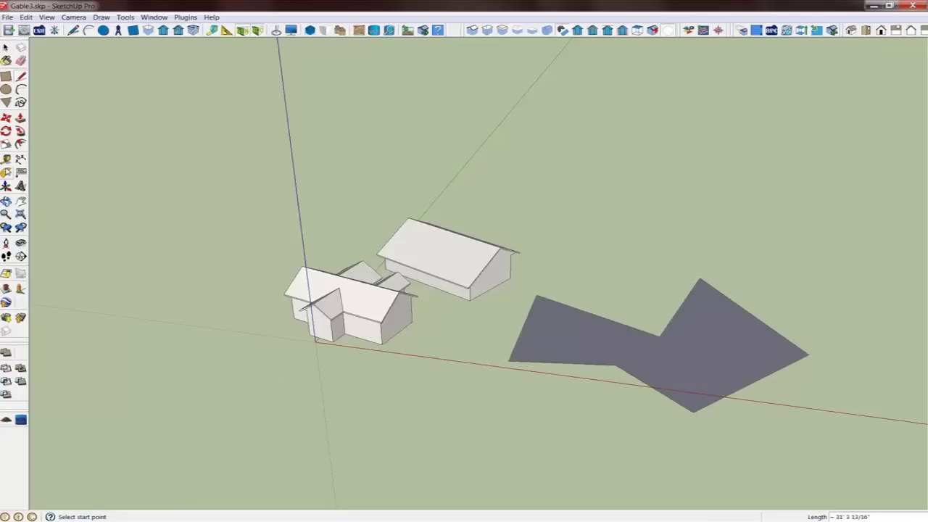
- Offset the footprint outward and raise it into a sloped-wall block with Push Pull Roof
{"action": "left_click", "coordinate": [20, 144]}
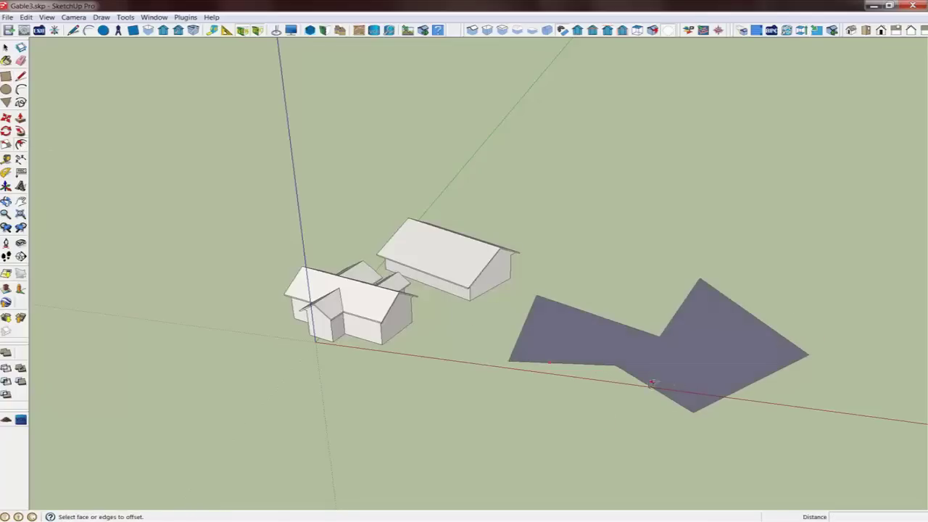
{"action": "left_click", "coordinate": [591, 357]}
{"action": "left_click", "coordinate": [611, 375]}
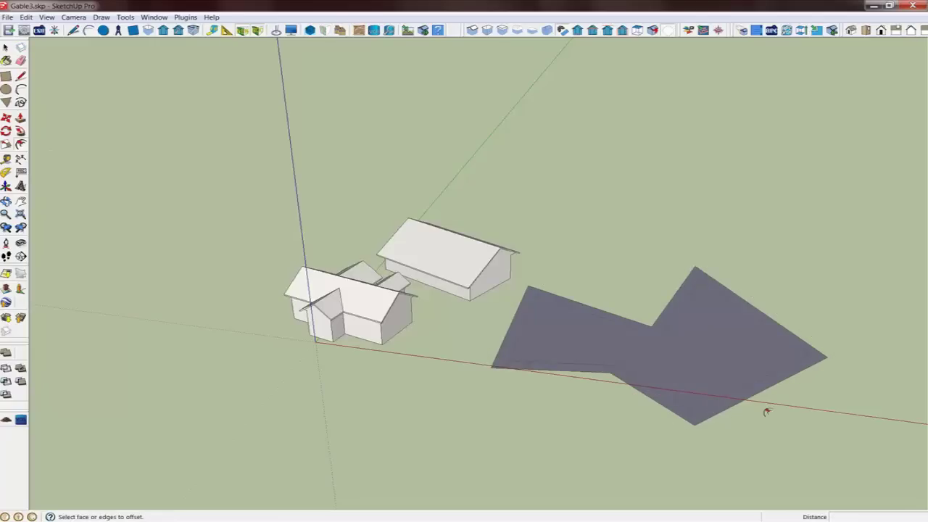
{"action": "left_click", "coordinate": [652, 31]}
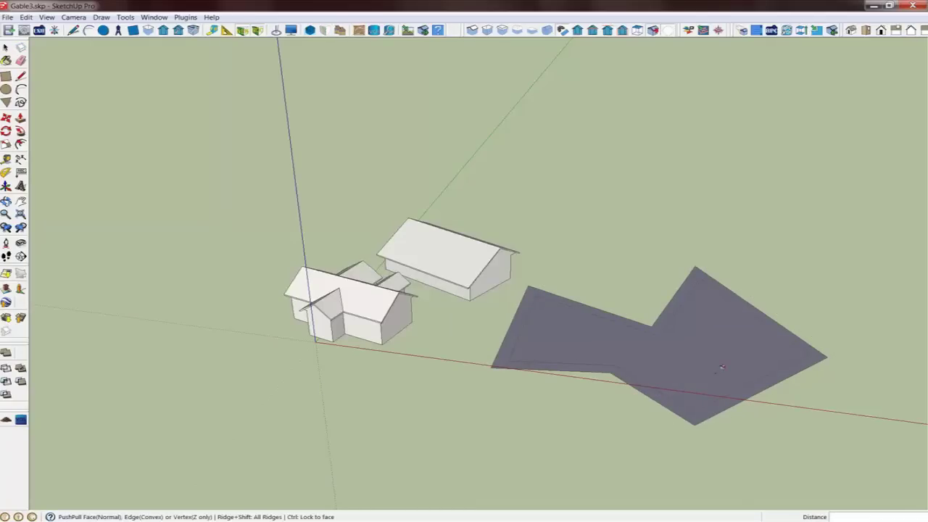
{"action": "left_click", "coordinate": [728, 349]}
{"action": "middle_click_drag", "start_coordinate": [549, 404], "coordinate": [572, 351]}
{"action": "scroll", "coordinate": [610, 356], "scroll_direction": "up", "scroll_amount": 2}
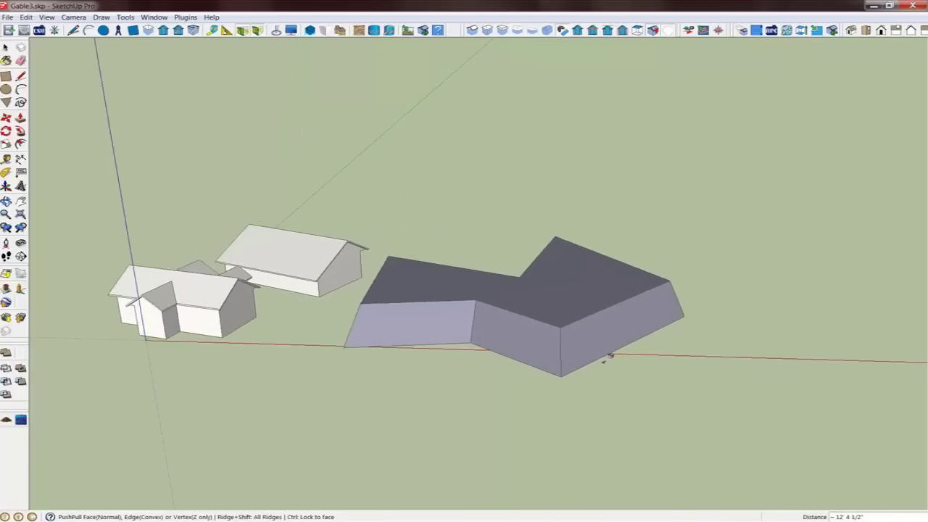
- Push out the right wing's end, the left wing's end and the right wing's front face
{"action": "left_click_drag", "start_coordinate": [621, 330], "coordinate": [656, 333]}
{"action": "middle_click", "coordinate": [412, 368]}
{"action": "middle_click_drag", "start_coordinate": [412, 368], "coordinate": [586, 380]}
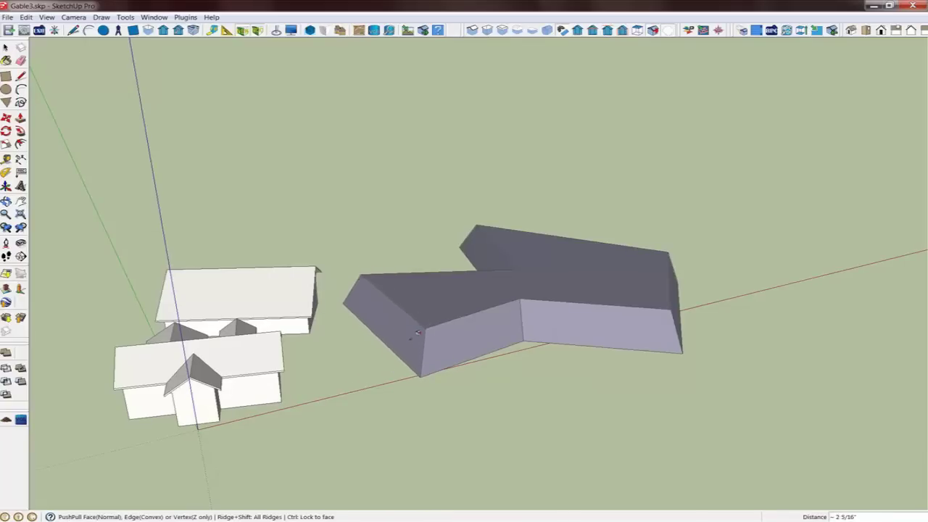
{"action": "left_click_drag", "start_coordinate": [443, 330], "coordinate": [423, 335]}
{"action": "left_click_drag", "start_coordinate": [557, 330], "coordinate": [563, 331]}
{"action": "middle_click_drag", "start_coordinate": [714, 388], "coordinate": [668, 378]}
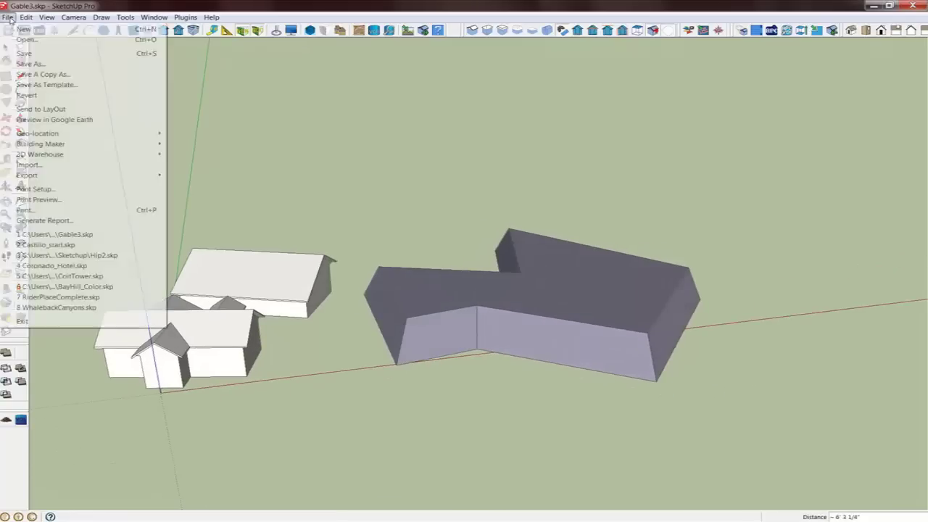
- Open Castillo_start.skp from recent files, declining to save Gable3.skp
{"action": "left_click", "coordinate": [56, 246]}
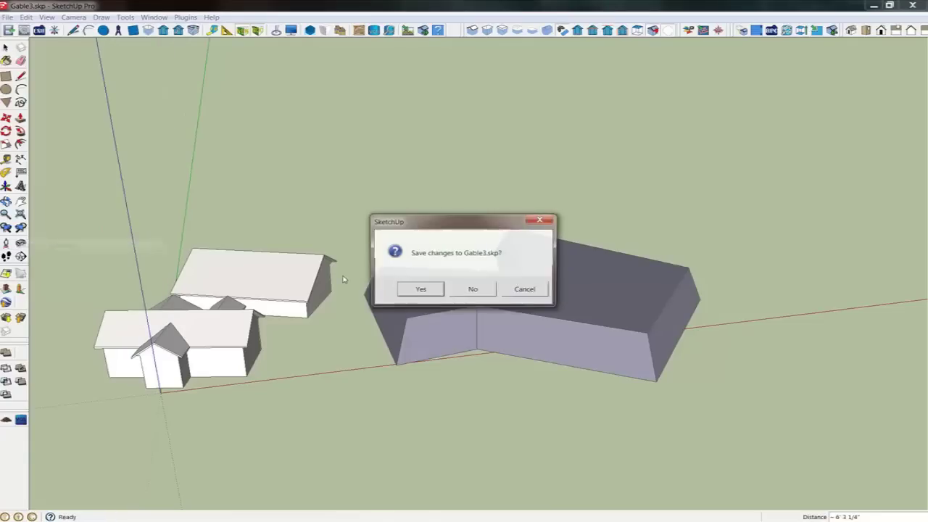
{"action": "left_click", "coordinate": [474, 291]}
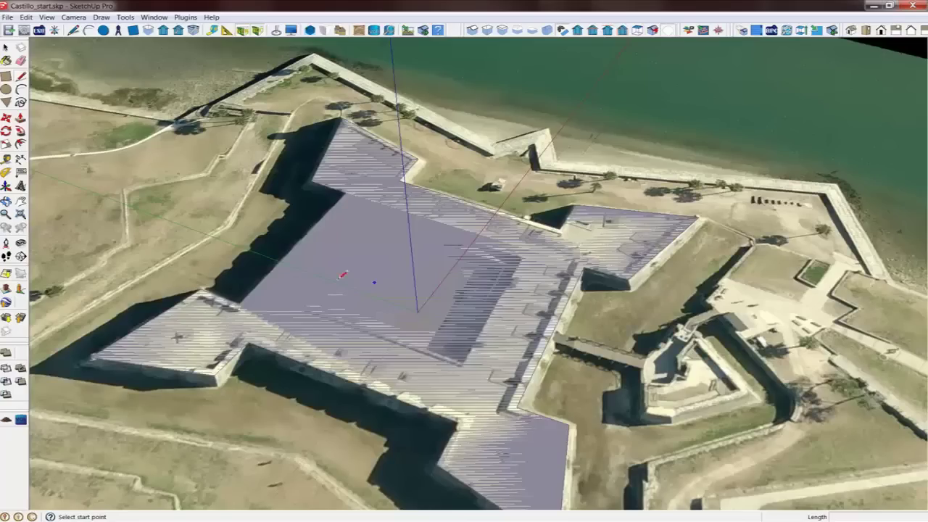
{"action": "middle_click_drag", "start_coordinate": [327, 359], "coordinate": [370, 312]}
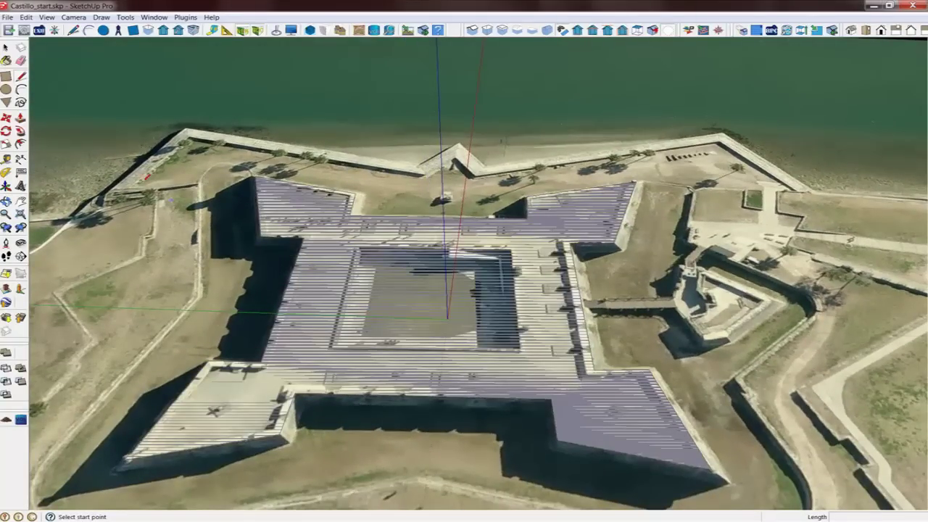
- Offset the Castillo fort face outward and raise it into a sloped-wall block about 29 feet tall
{"action": "left_click", "coordinate": [20, 143]}
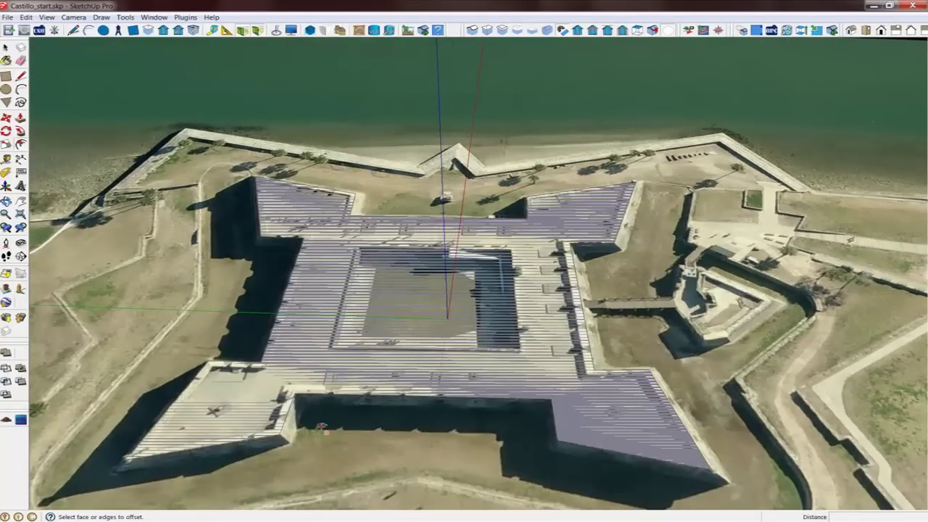
{"action": "scroll", "coordinate": [321, 428], "scroll_direction": "up", "scroll_amount": 3}
{"action": "left_click", "coordinate": [314, 384]}
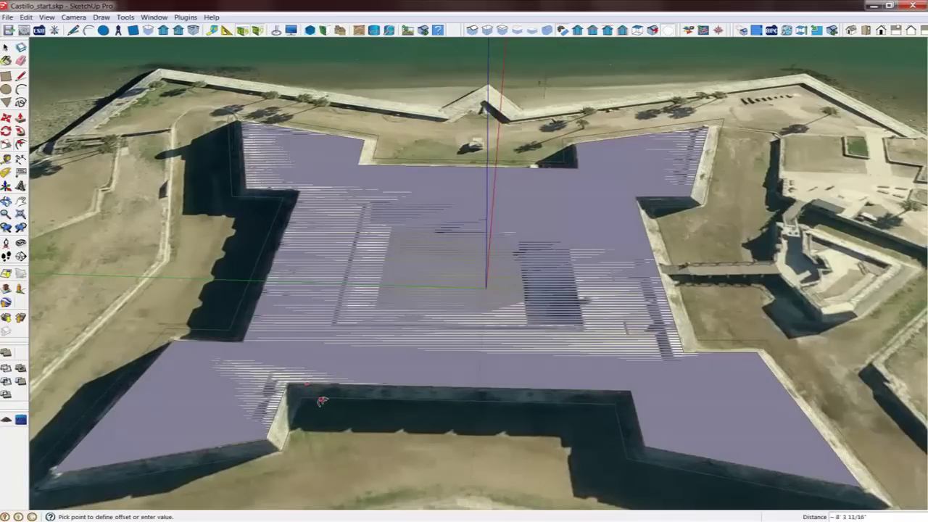
{"action": "left_click", "coordinate": [322, 401]}
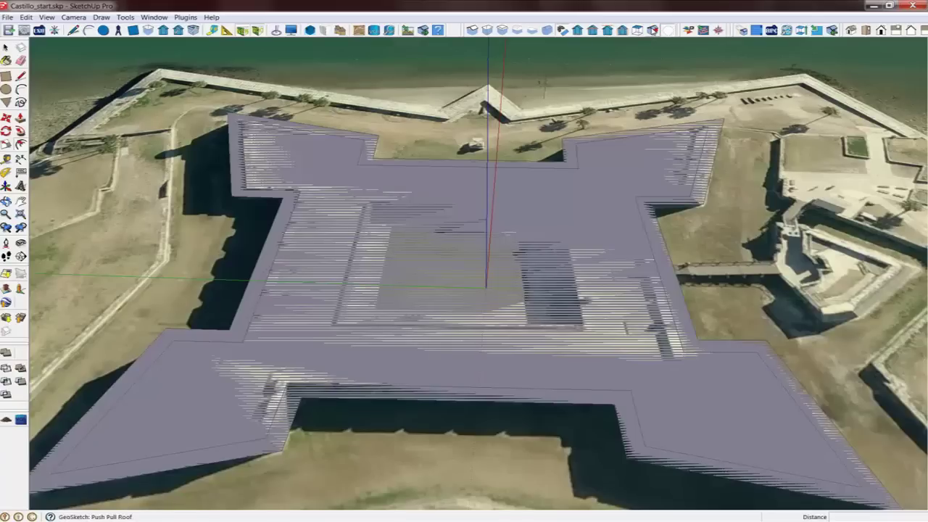
{"action": "left_click", "coordinate": [652, 31]}
{"action": "left_click", "coordinate": [425, 290]}
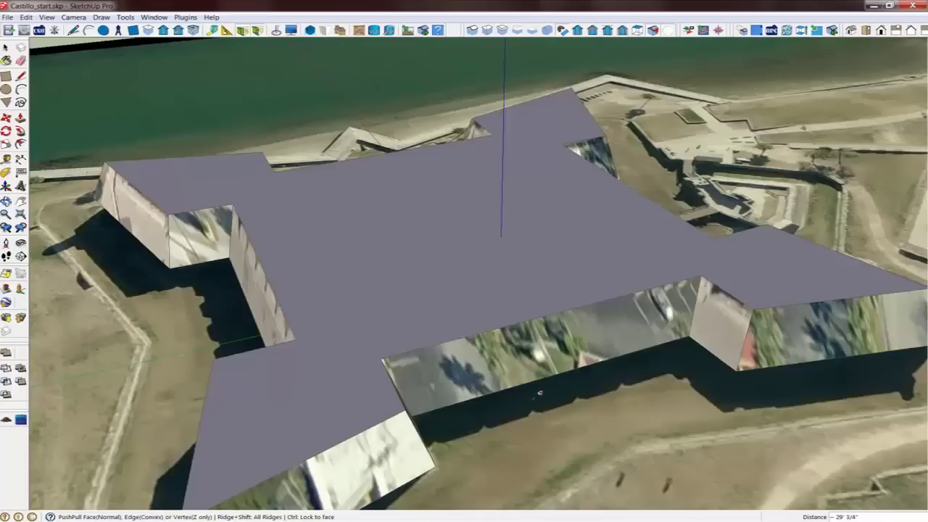
- Apply GeoSketch NadirTexture Connected to drape the aerial photo over the fort block's faces
{"action": "middle_click_drag", "start_coordinate": [516, 397], "coordinate": [429, 295]}
{"action": "right_click", "coordinate": [418, 266]}
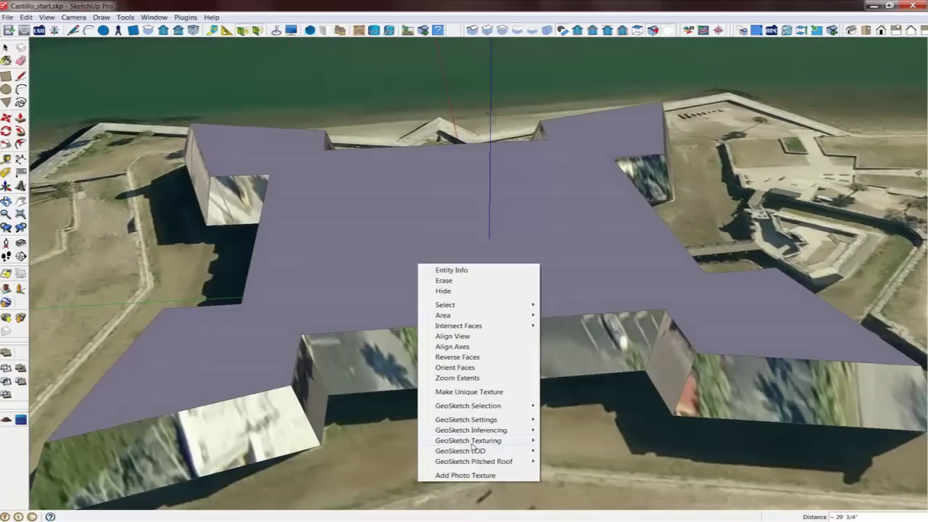
{"action": "mouse_move", "coordinate": [476, 443]}
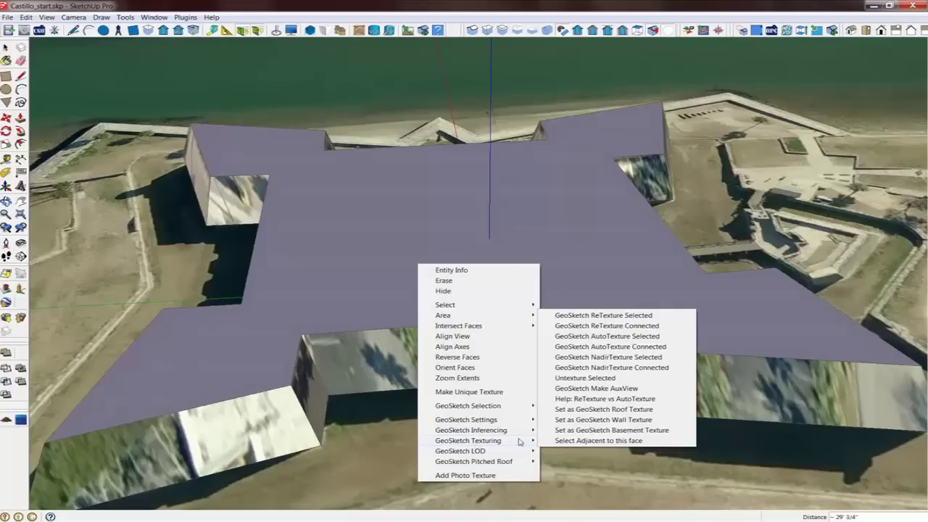
{"action": "left_click", "coordinate": [652, 368]}
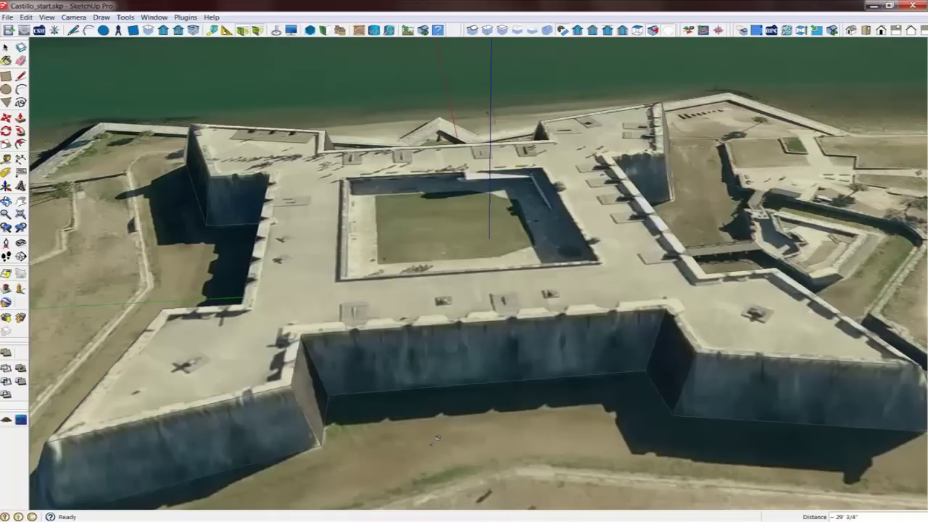
{"action": "middle_click_drag", "start_coordinate": [503, 398], "coordinate": [236, 395]}
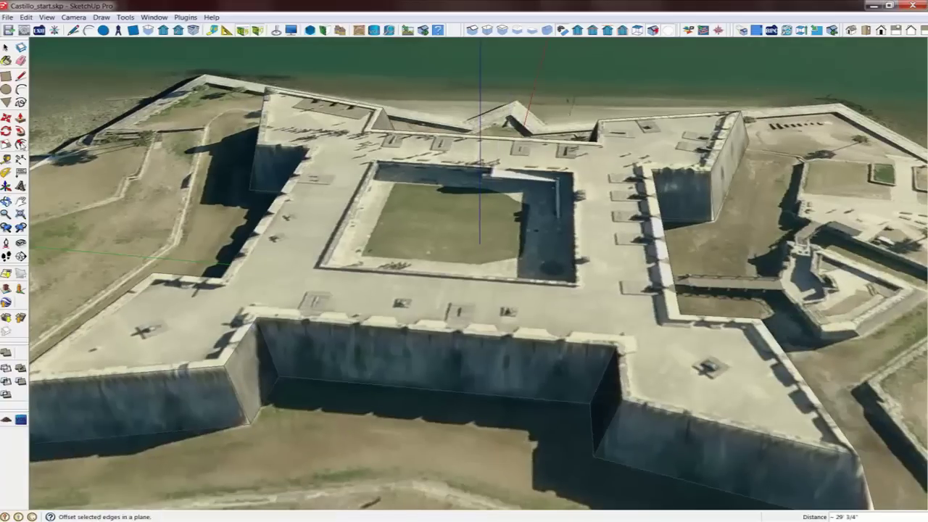
- Cancel an attempted roof offset, then raise the inner roof face 3' 1" with Push/Pull
{"action": "left_click", "coordinate": [20, 144]}
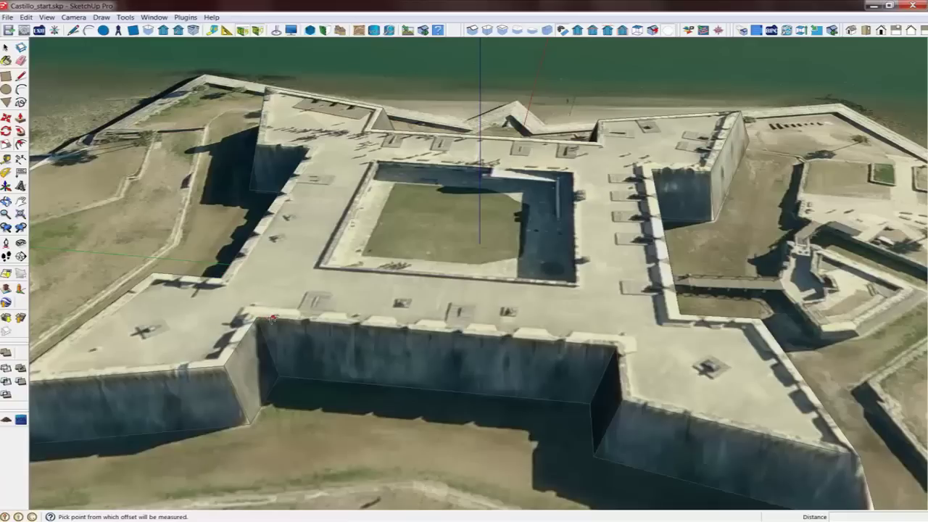
{"action": "left_click", "coordinate": [273, 317]}
{"action": "key", "text": "Escape"}
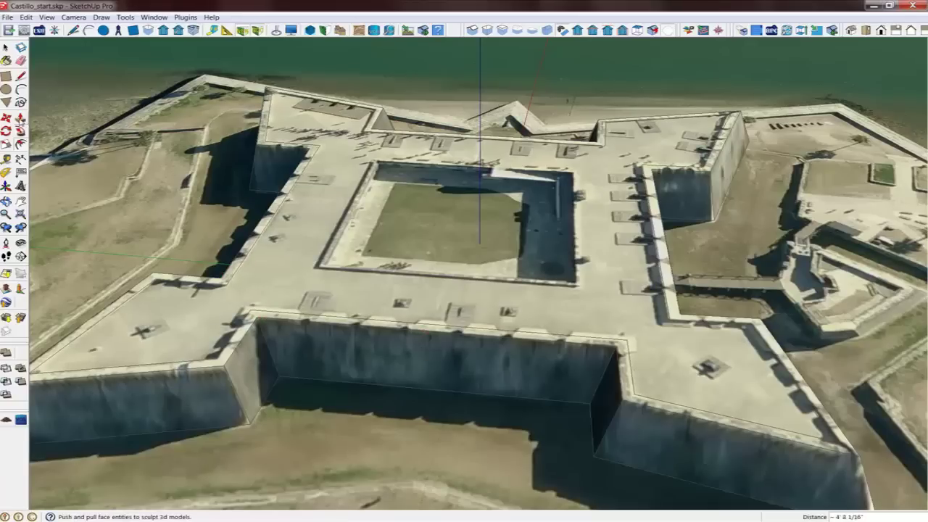
{"action": "left_click", "coordinate": [21, 118]}
{"action": "left_click", "coordinate": [311, 223]}
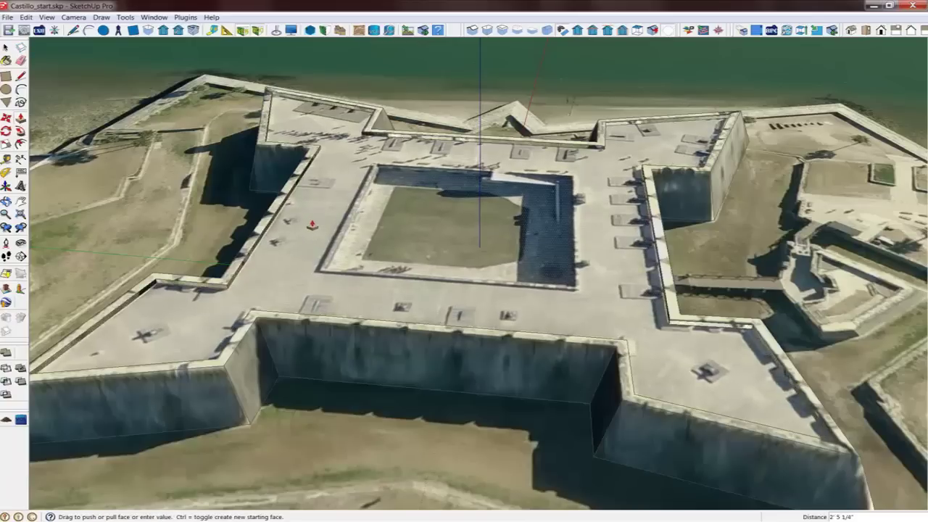
{"action": "left_click", "coordinate": [312, 226]}
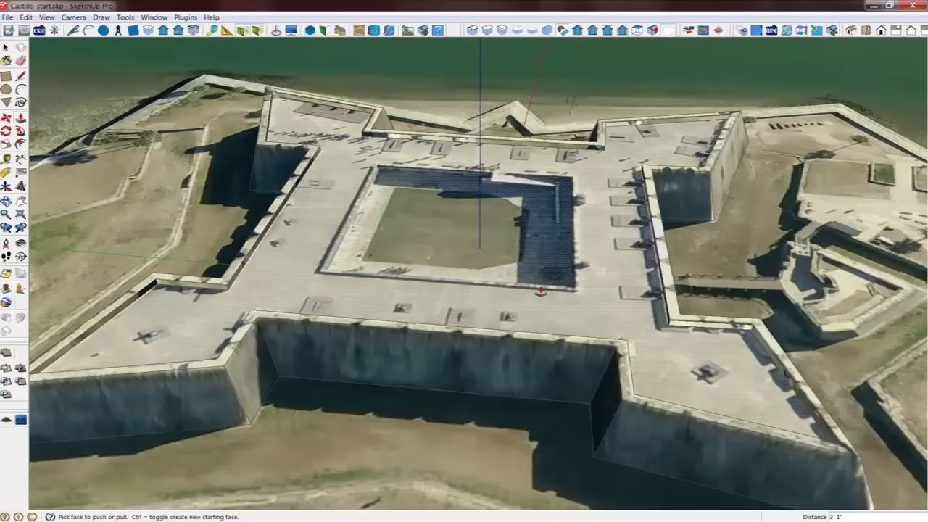
{"action": "middle_click_drag", "start_coordinate": [540, 291], "coordinate": [544, 287]}
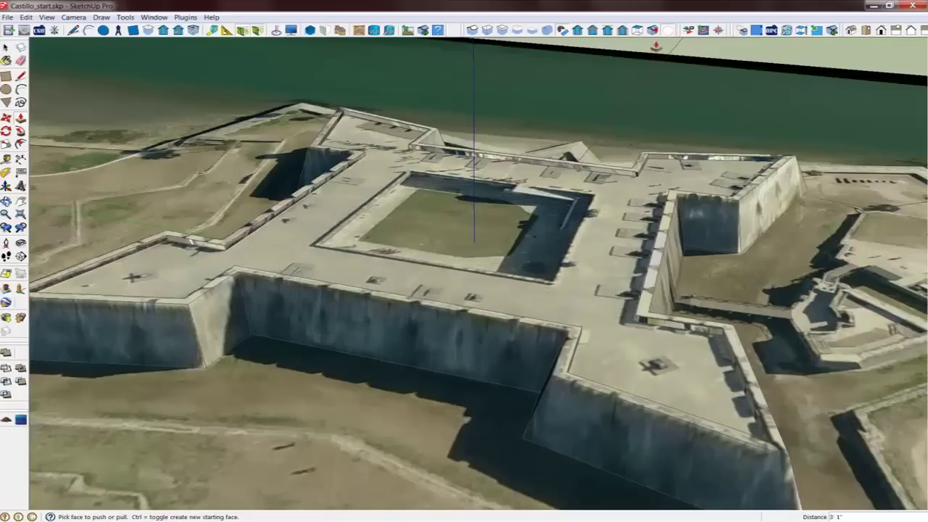